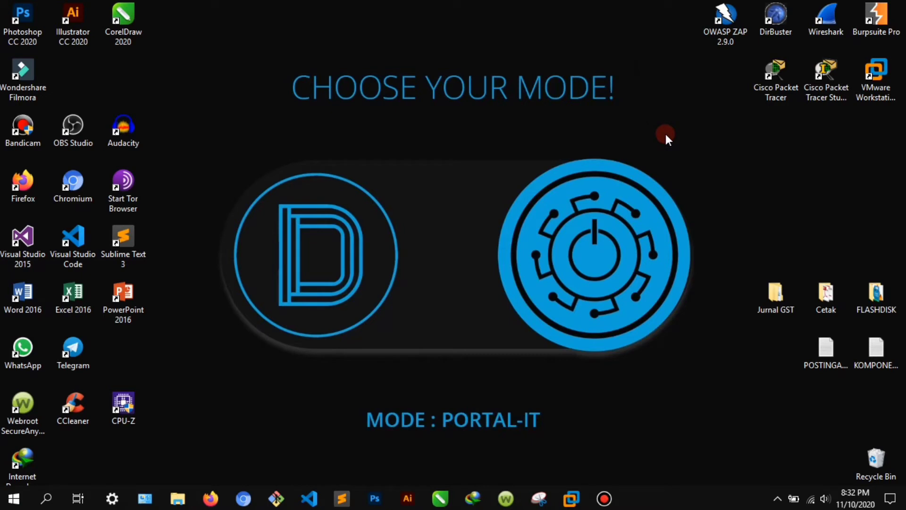
{"action": "left_click", "coordinate": [210, 498]}
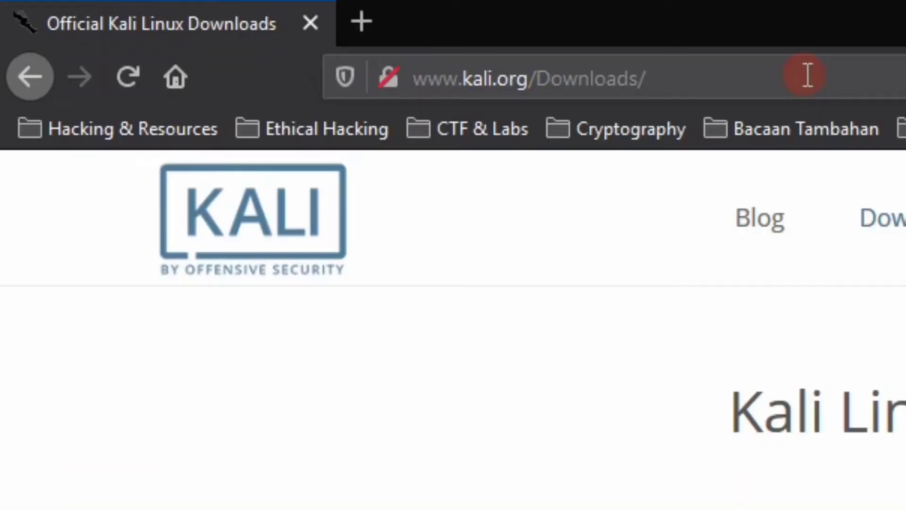
{"action": "left_click_drag", "start_coordinate": [356, 33], "coordinate": [227, 34]}
{"action": "left_click_drag", "start_coordinate": [517, 78], "coordinate": [384, 75]}
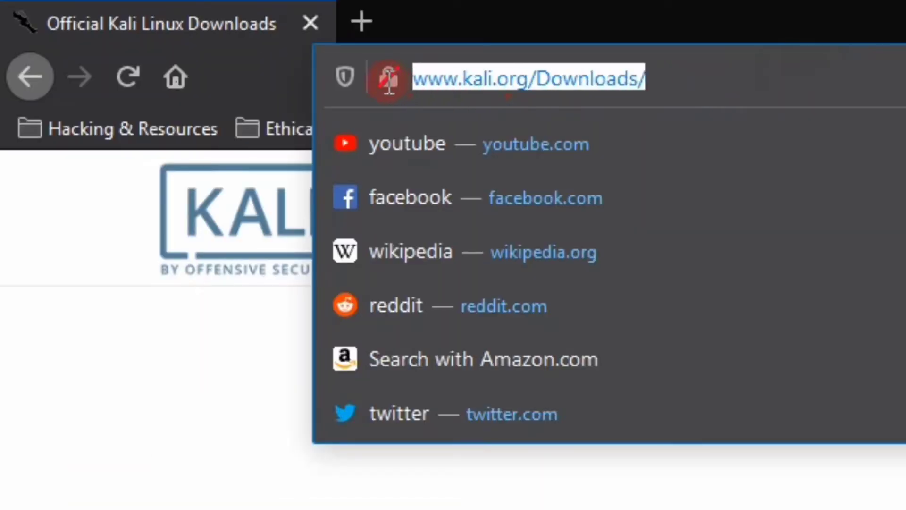
{"action": "left_click", "coordinate": [694, 77]}
{"action": "scroll", "coordinate": [894, 232], "scroll_direction": "down", "scroll_amount": 10}
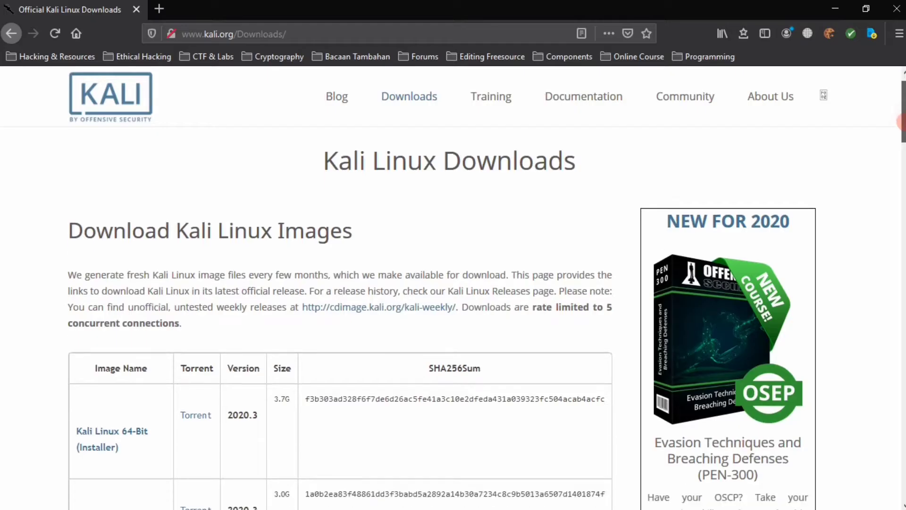
{"action": "scroll", "coordinate": [894, 231], "scroll_direction": "down", "scroll_amount": 1}
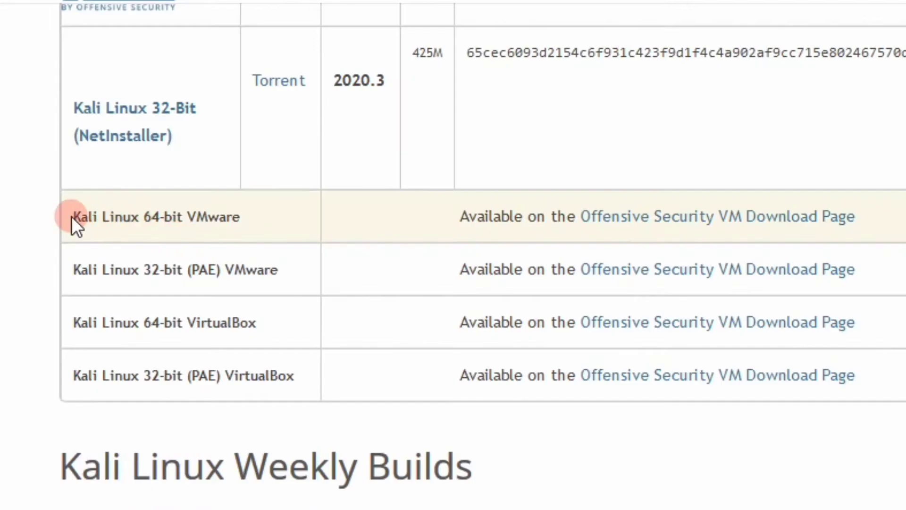
- Review the VMware and VirtualBox image rows and open the Offensive Security VM Download Page for Kali Linux 64-bit VMware in a new tab
{"action": "left_click_drag", "start_coordinate": [76, 215], "coordinate": [243, 214]}
{"action": "left_click_drag", "start_coordinate": [72, 268], "coordinate": [272, 264]}
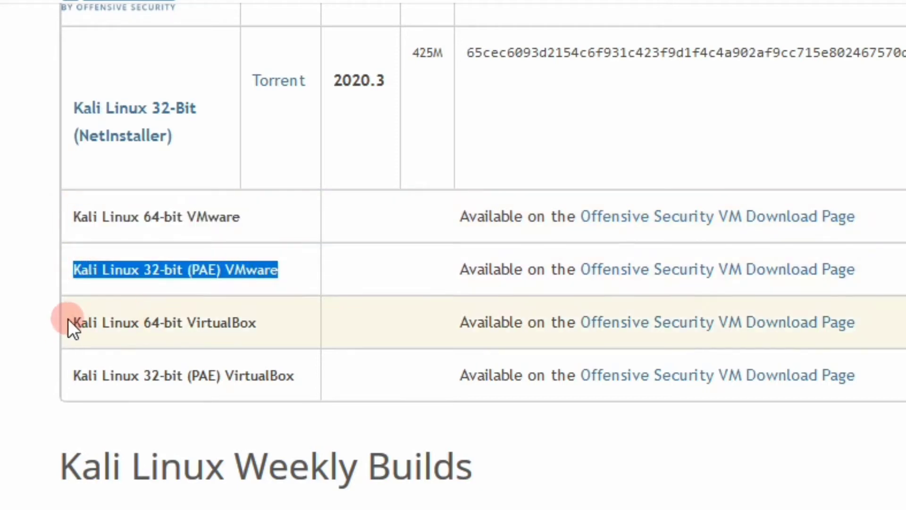
{"action": "left_click_drag", "start_coordinate": [72, 318], "coordinate": [258, 322]}
{"action": "left_click_drag", "start_coordinate": [73, 374], "coordinate": [295, 369]}
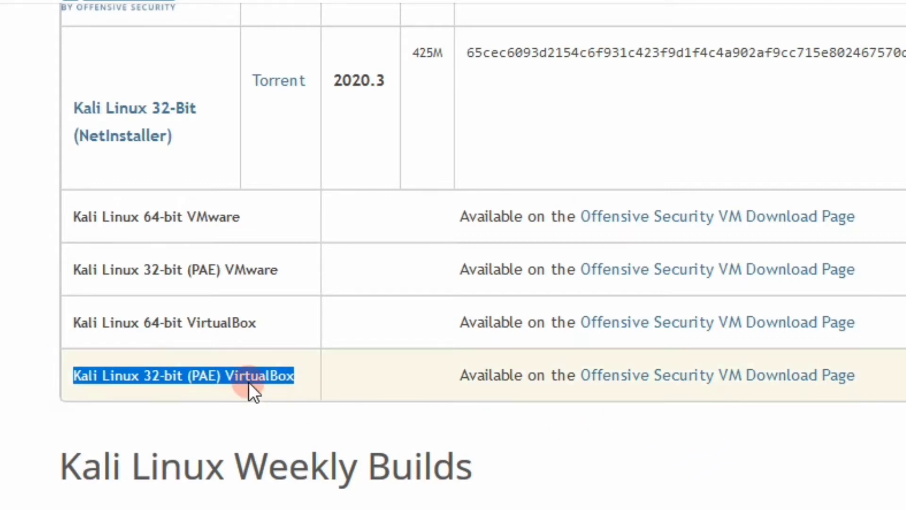
{"action": "left_click_drag", "start_coordinate": [240, 216], "coordinate": [75, 224]}
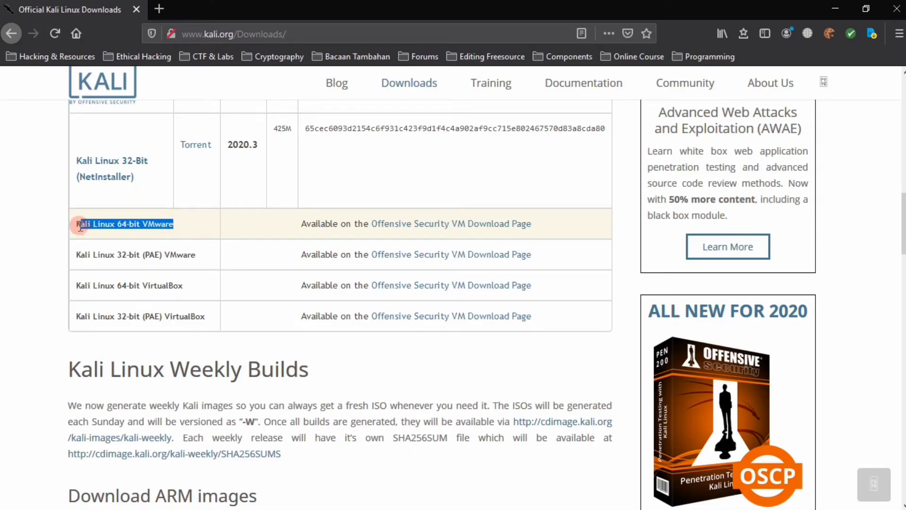
{"action": "left_click", "coordinate": [158, 224]}
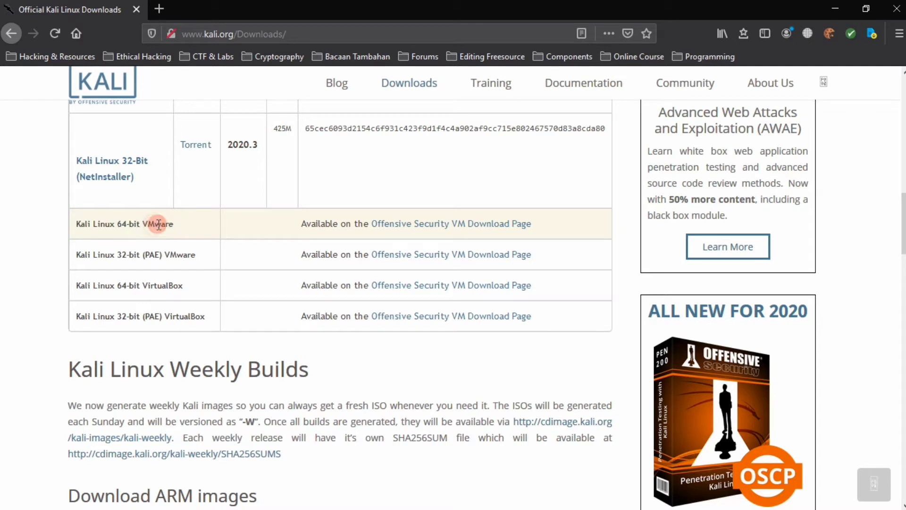
{"action": "right_click", "coordinate": [415, 226]}
{"action": "left_click", "coordinate": [439, 230]}
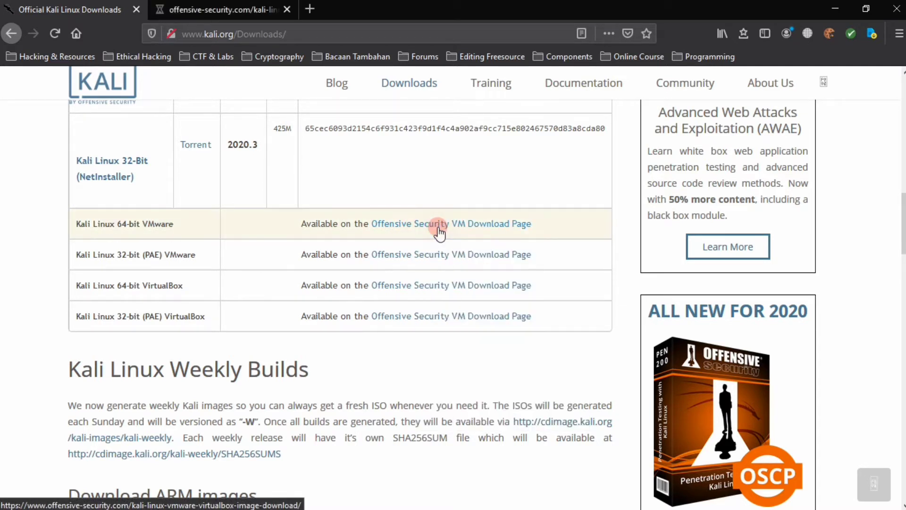
{"action": "left_click", "coordinate": [236, 13]}
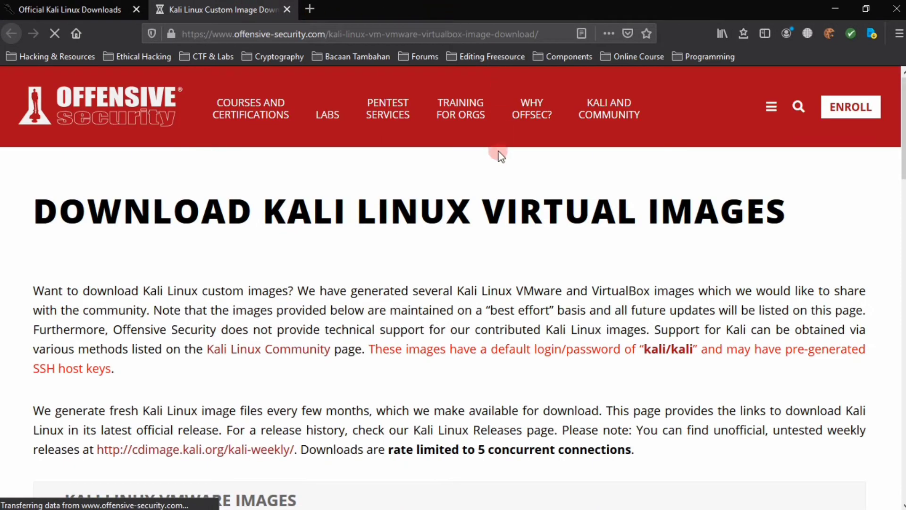
- Compare the sizes of the Kali Linux VMware images and download the Kali Linux VMware 64-bit image
{"action": "left_click_drag", "start_coordinate": [47, 208], "coordinate": [694, 210]}
{"action": "left_click_drag", "start_coordinate": [793, 215], "coordinate": [799, 238]}
{"action": "left_click", "coordinate": [752, 254]}
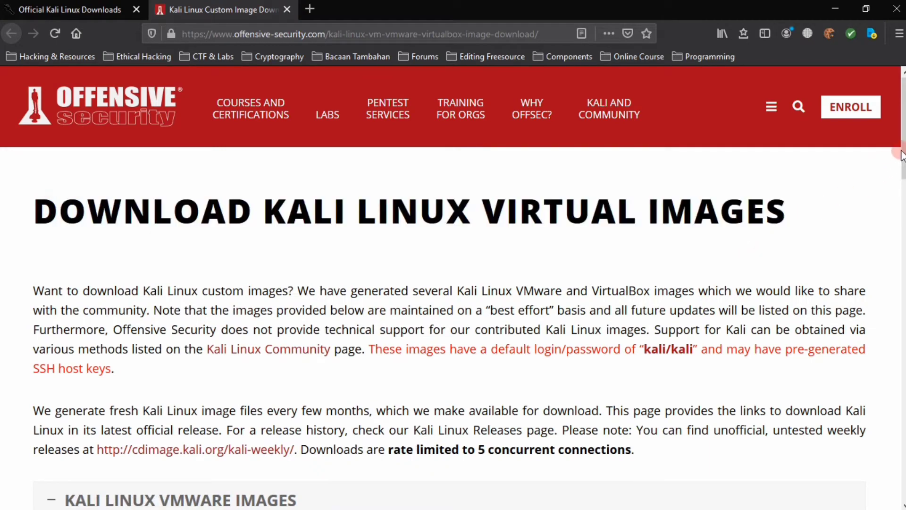
{"action": "left_click_drag", "start_coordinate": [900, 150], "coordinate": [896, 237]}
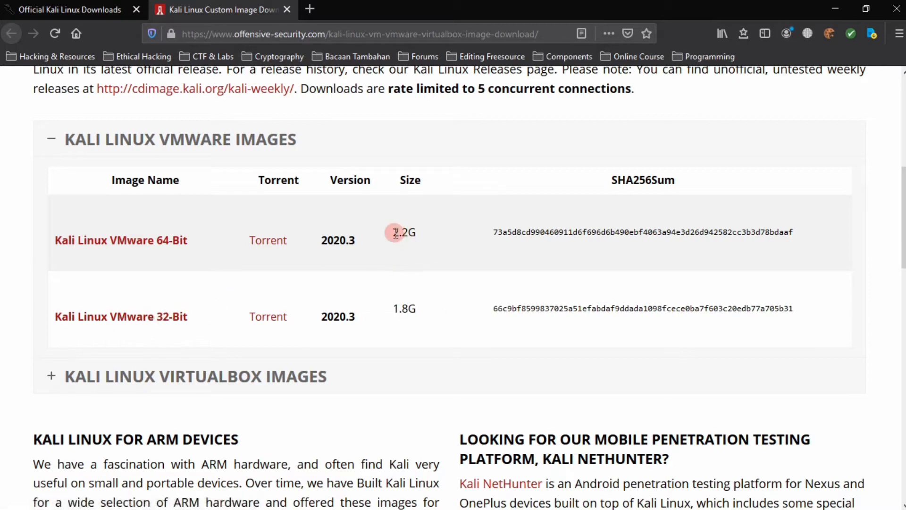
{"action": "left_click_drag", "start_coordinate": [393, 233], "coordinate": [417, 233]}
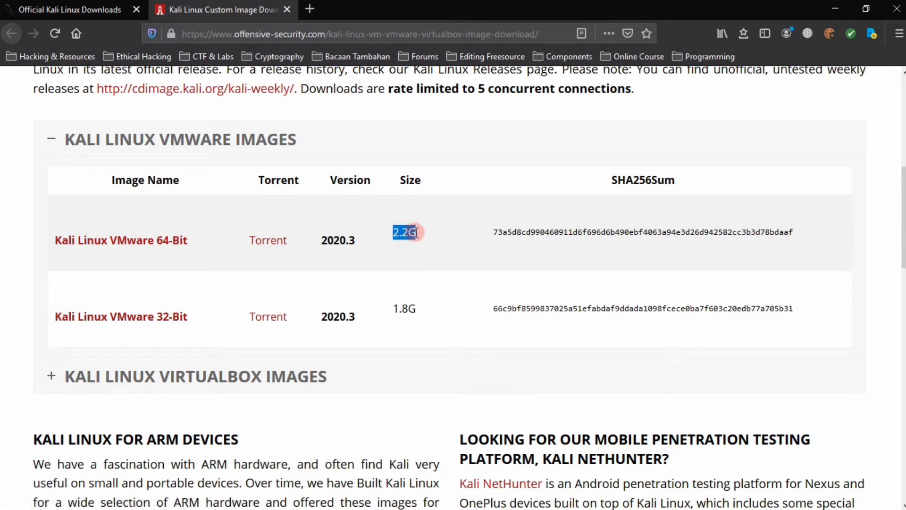
{"action": "left_click_drag", "start_coordinate": [391, 304], "coordinate": [419, 309]}
{"action": "left_click", "coordinate": [418, 309]}
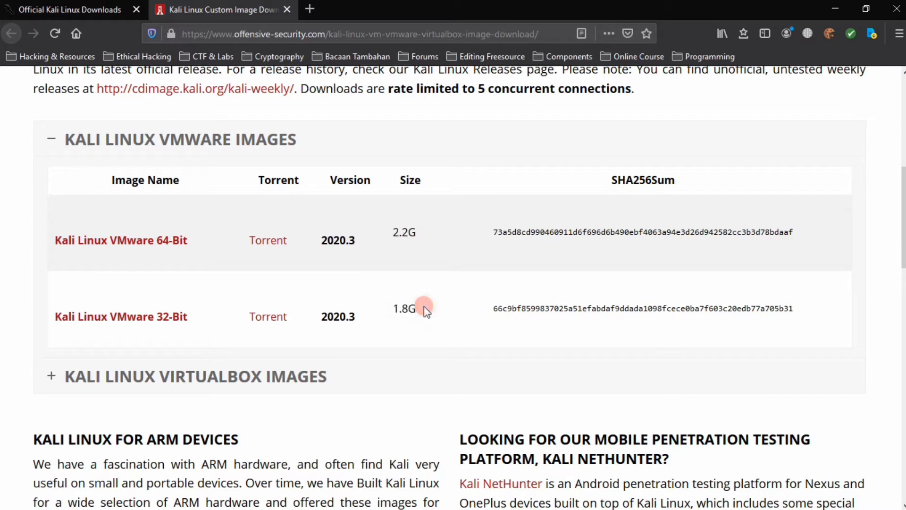
{"action": "left_click", "coordinate": [156, 248]}
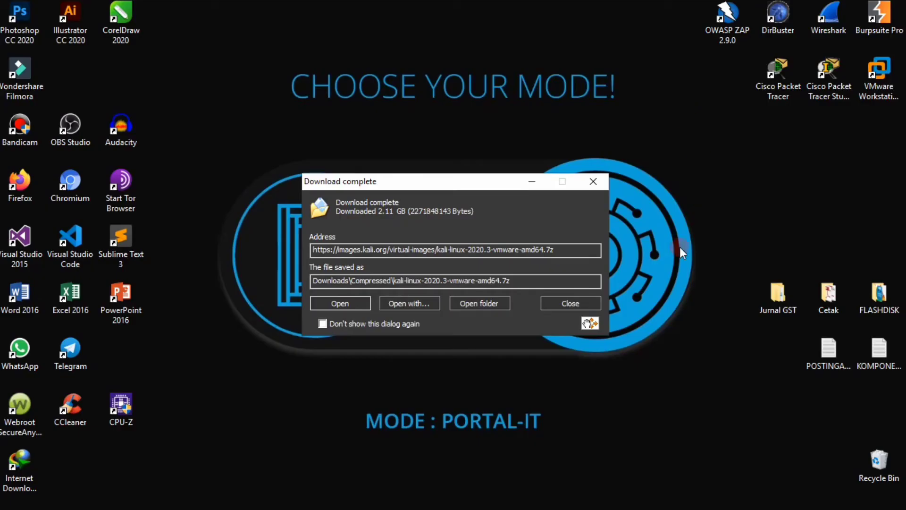
- Dismiss the download-complete dialog and open the Compressed folder inside Downloads in File Explorer
{"action": "left_click", "coordinate": [553, 302]}
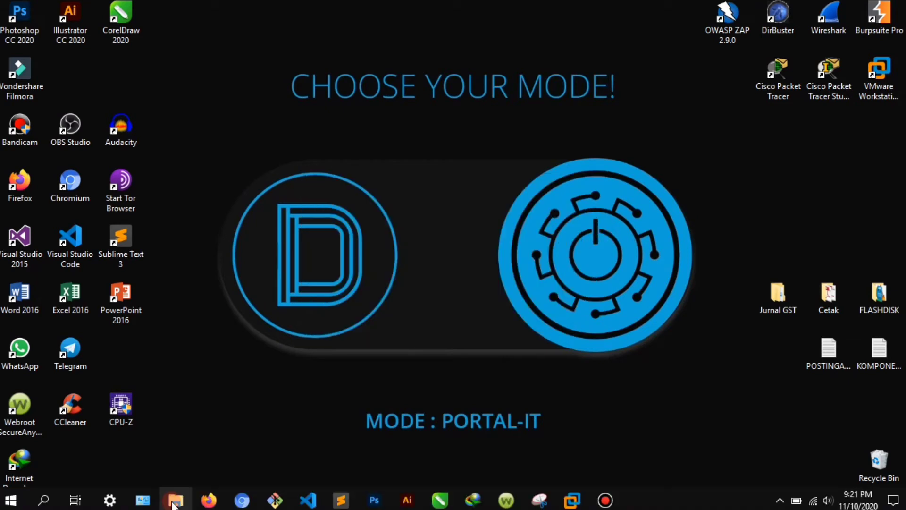
{"action": "left_click", "coordinate": [175, 499]}
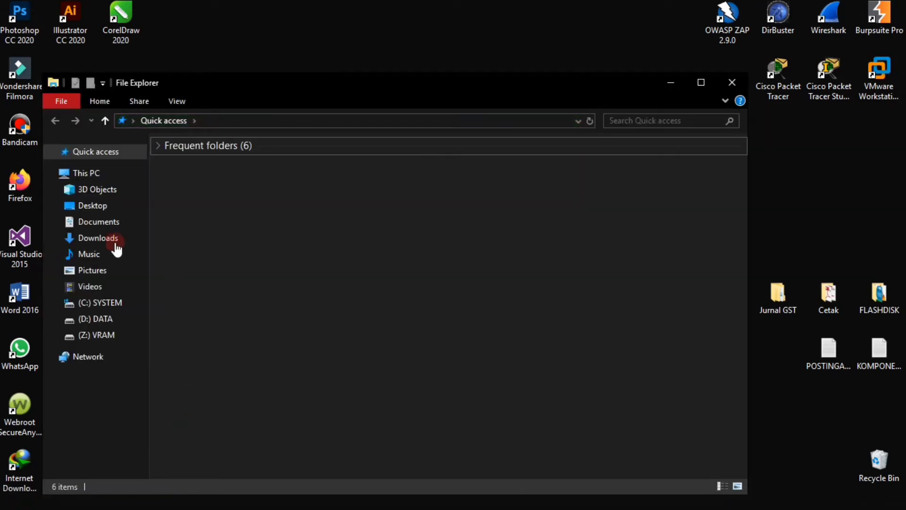
{"action": "left_click", "coordinate": [108, 243]}
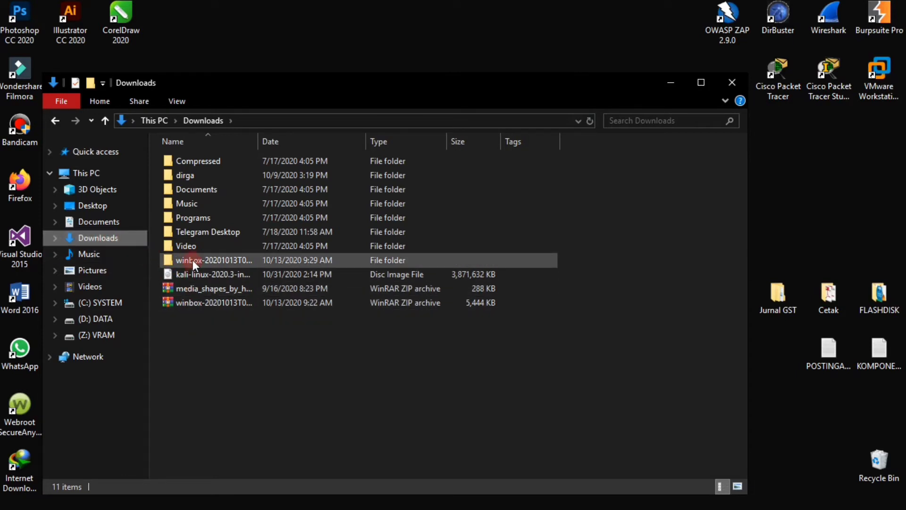
{"action": "double_click", "coordinate": [197, 162]}
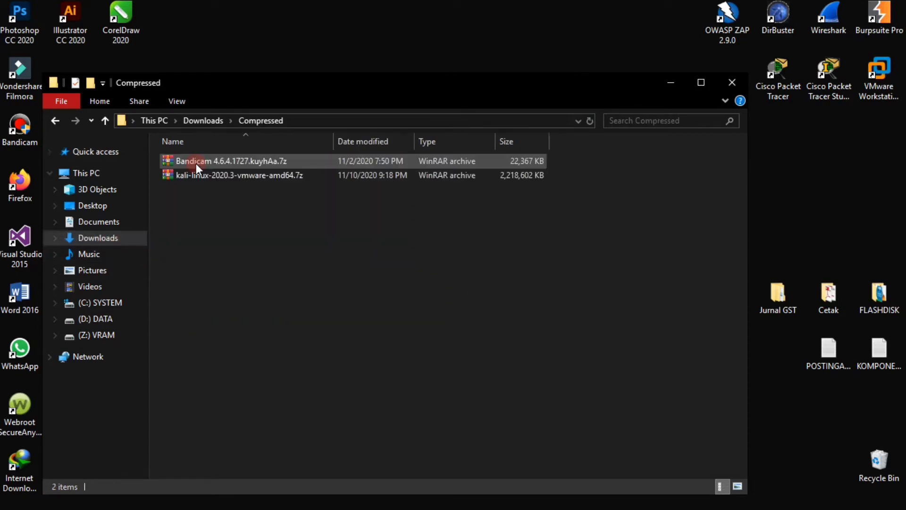
- Extract the archive kali-linux-2020.3-vmware-amd64.7z into a subfolder with the archive's name
{"action": "mouse_move", "coordinate": [204, 175]}
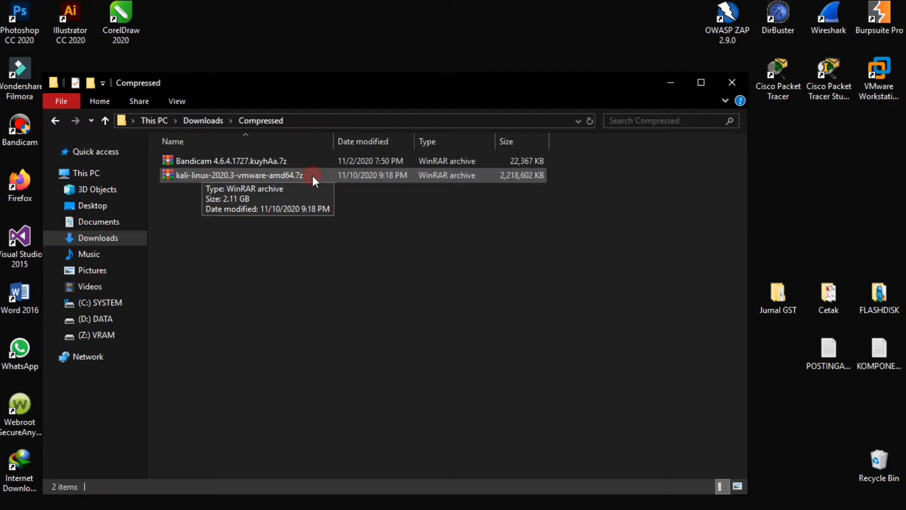
{"action": "left_click", "coordinate": [515, 151]}
{"action": "right_click", "coordinate": [312, 175]}
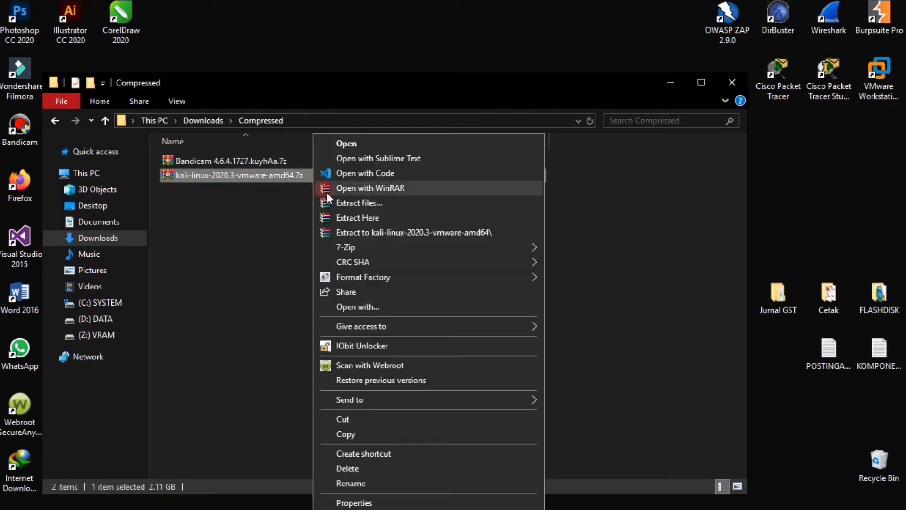
{"action": "left_click", "coordinate": [349, 234]}
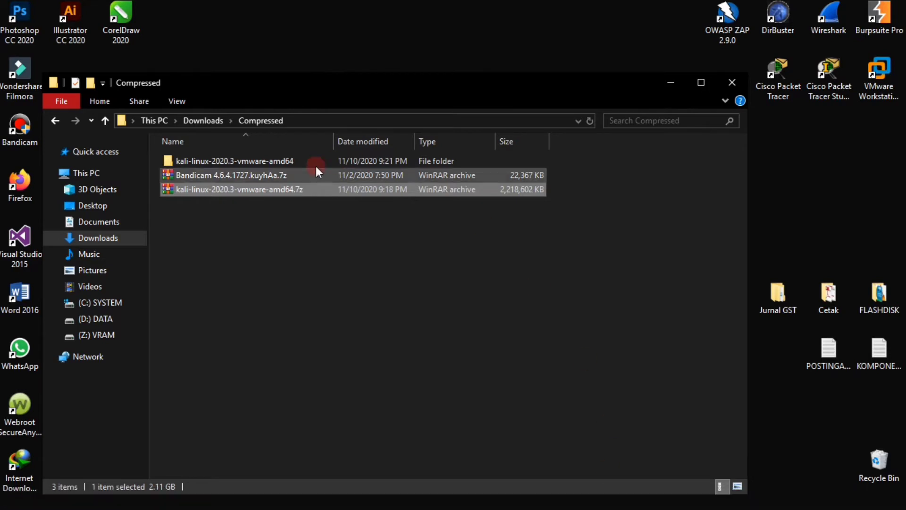
- Examine the virtual machine files inside the extracted folder's Kali-Linux-2020.3-vmware-amd64.vmwarevm subfolder
{"action": "left_click", "coordinate": [296, 162]}
{"action": "double_click", "coordinate": [296, 163]}
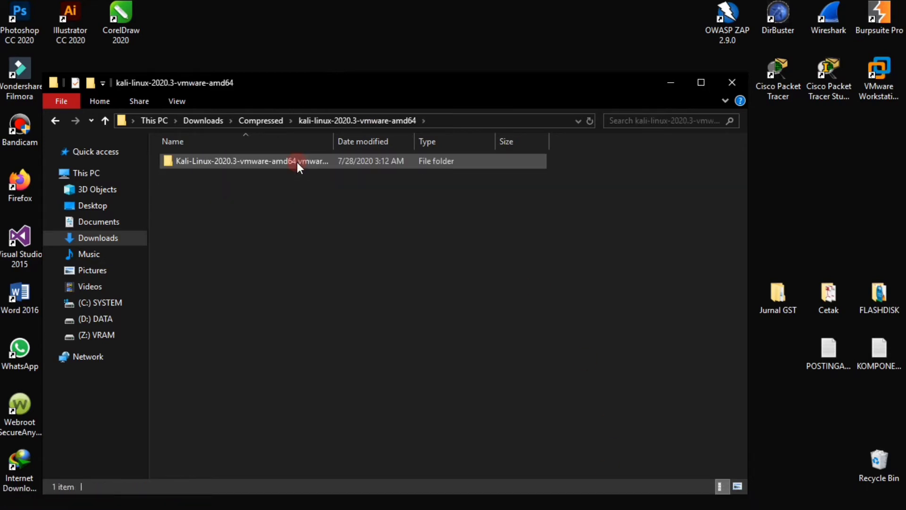
{"action": "left_click", "coordinate": [297, 165]}
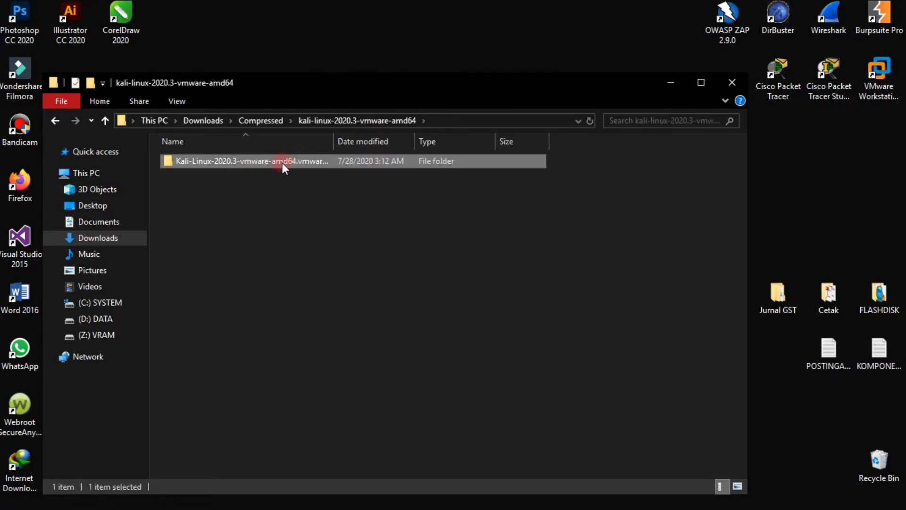
{"action": "double_click", "coordinate": [289, 162]}
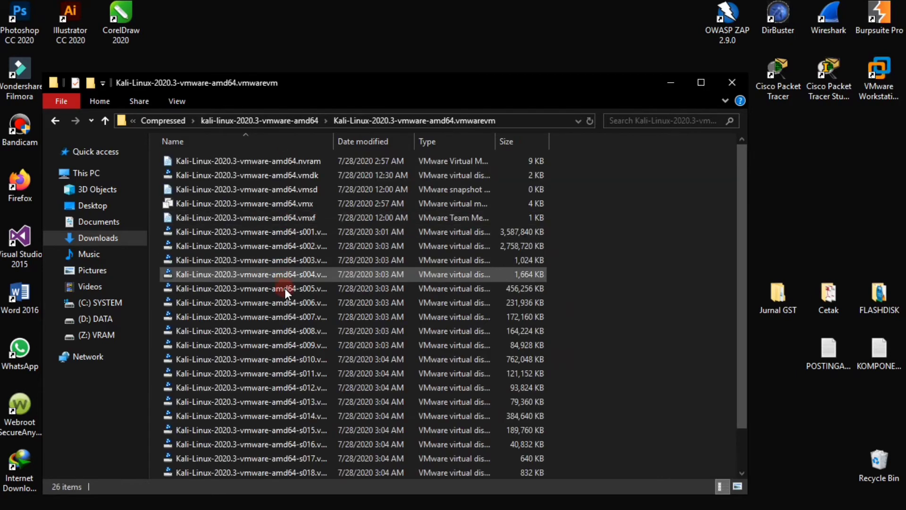
{"action": "scroll", "coordinate": [290, 321], "scroll_direction": "up", "scroll_amount": 1}
{"action": "scroll", "coordinate": [290, 321], "scroll_direction": "down", "scroll_amount": 1}
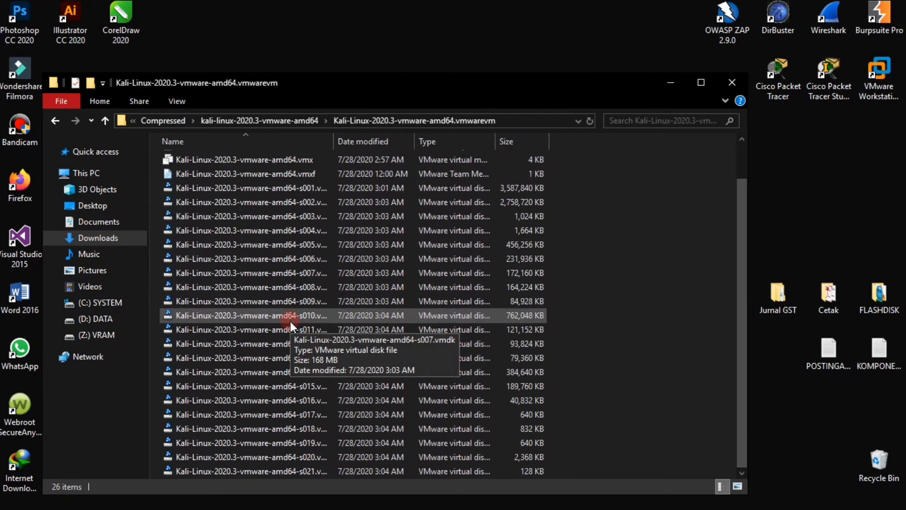
{"action": "scroll", "coordinate": [289, 321], "scroll_direction": "up", "scroll_amount": 1}
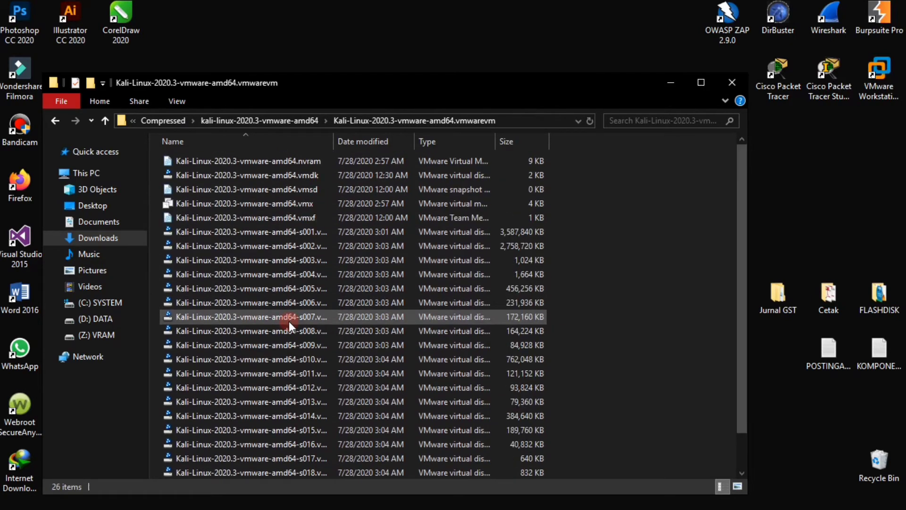
- Copy the Kali-Linux-2020.3-vmware-amd64.vmwarevm folder into the VMware Doc folder on drive C
{"action": "left_click", "coordinate": [282, 121]}
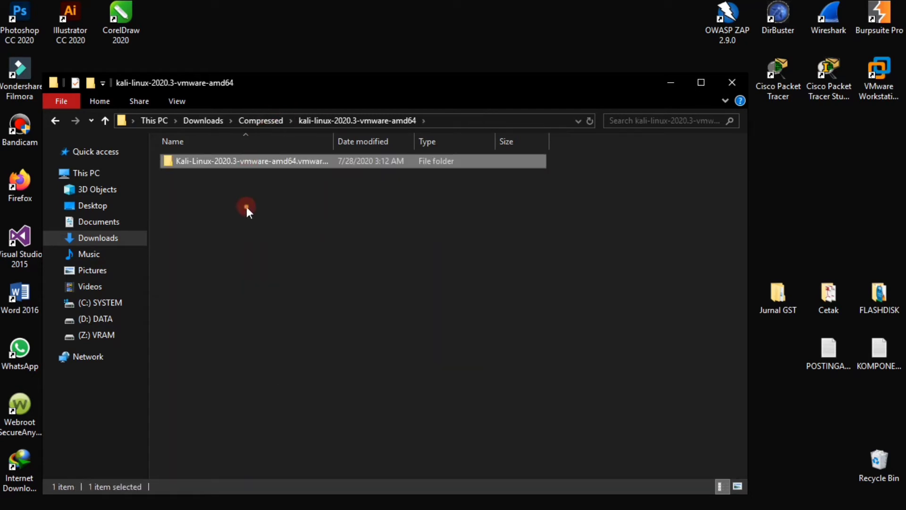
{"action": "left_click", "coordinate": [257, 165]}
{"action": "left_click", "coordinate": [100, 304]}
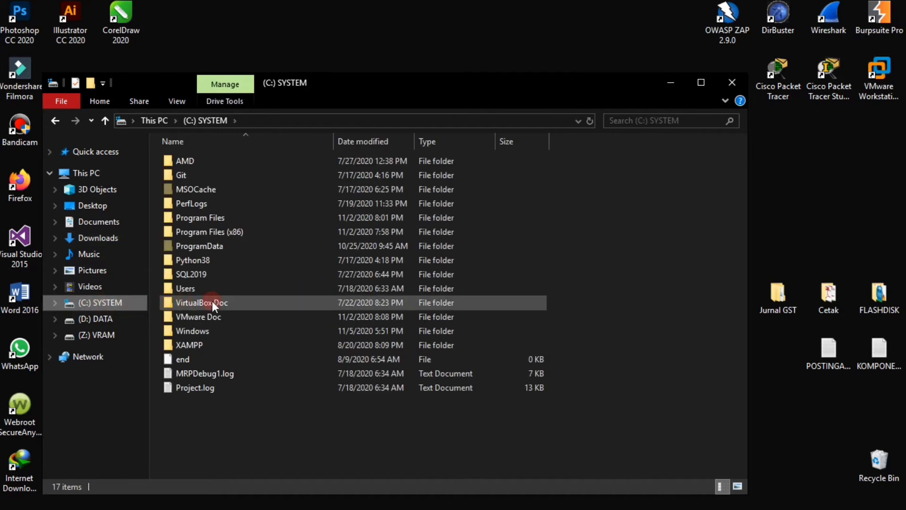
{"action": "double_click", "coordinate": [253, 315]}
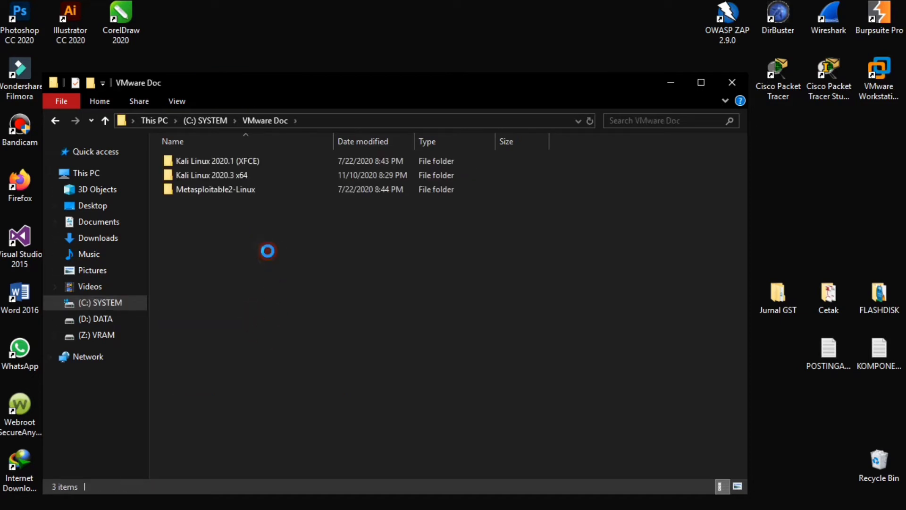
{"action": "key", "text": "ctrl+v"}
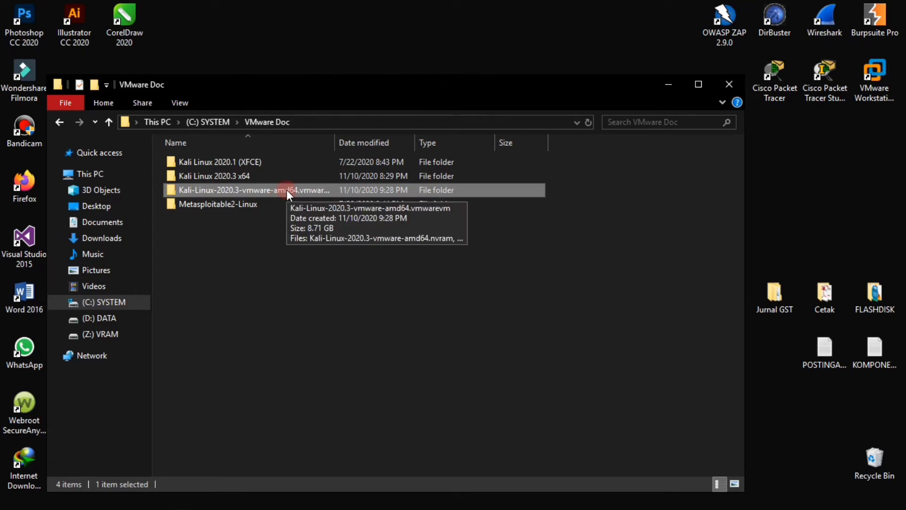
{"action": "left_click", "coordinate": [325, 297]}
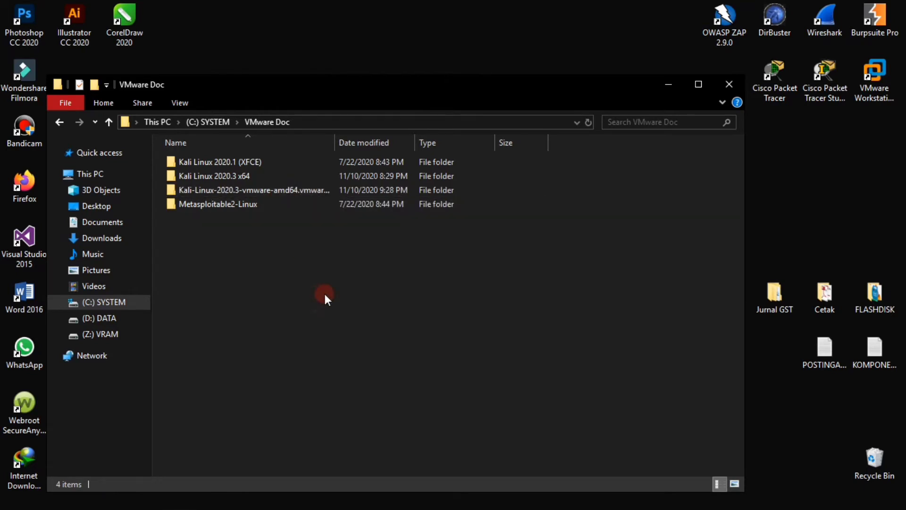
- Minimize File Explorer and switch to the Home page of VMware Workstation
{"action": "left_click", "coordinate": [678, 89]}
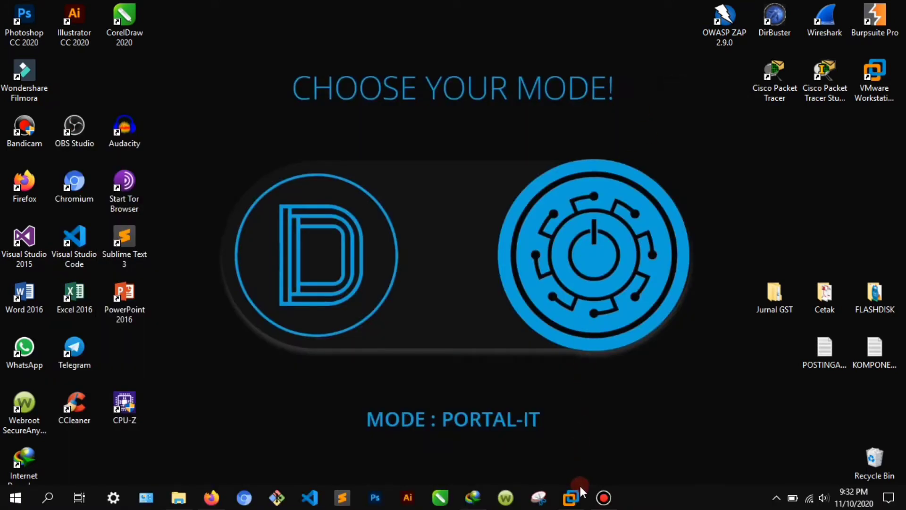
{"action": "mouse_move", "coordinate": [581, 503]}
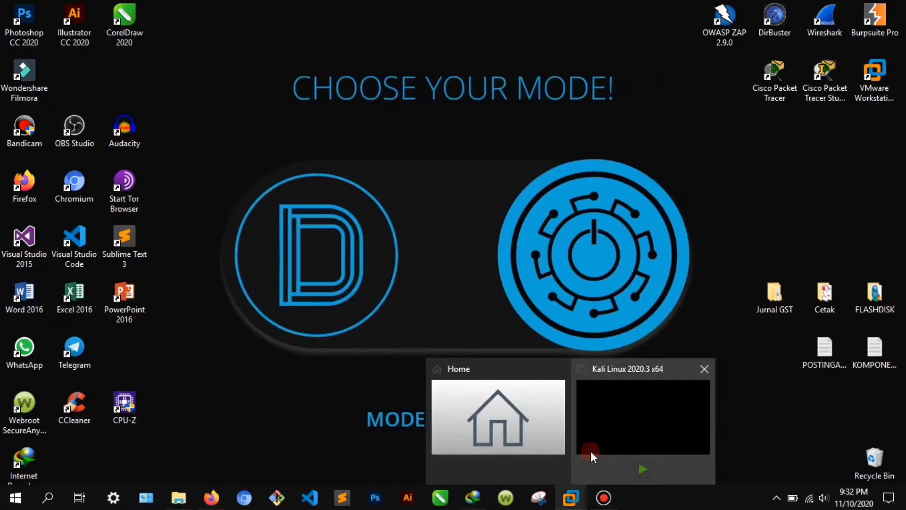
{"action": "left_click", "coordinate": [557, 420]}
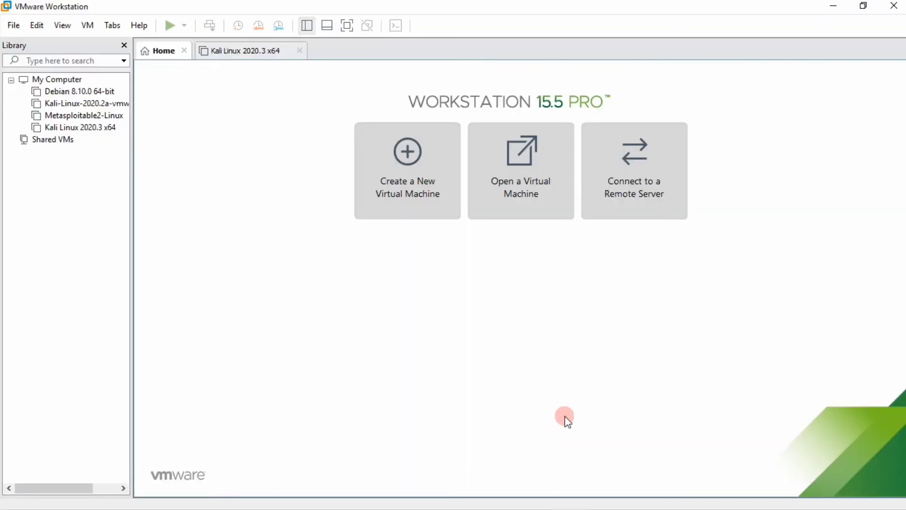
- Open the virtual machine file Kali-Linux-2020.3-vmware-amd64.vmx from its folder inside VMware Doc on drive C
{"action": "left_click", "coordinate": [13, 25]}
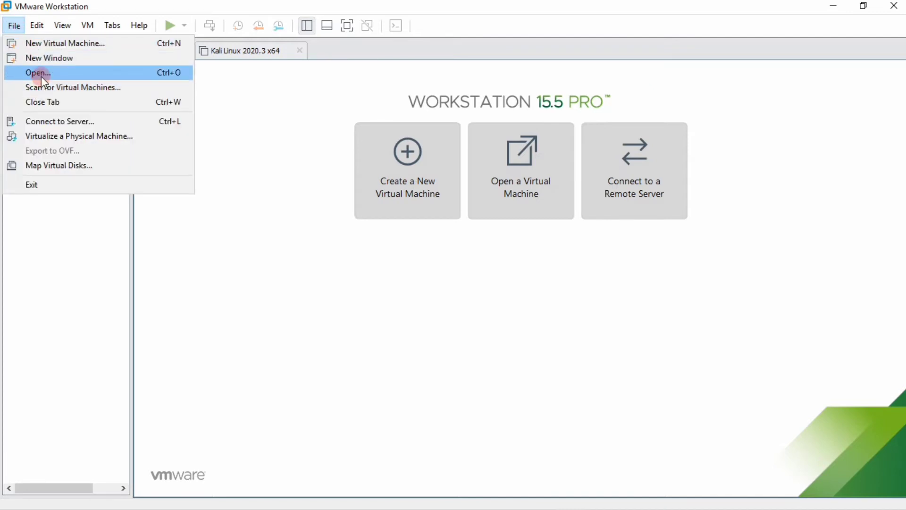
{"action": "left_click", "coordinate": [75, 73]}
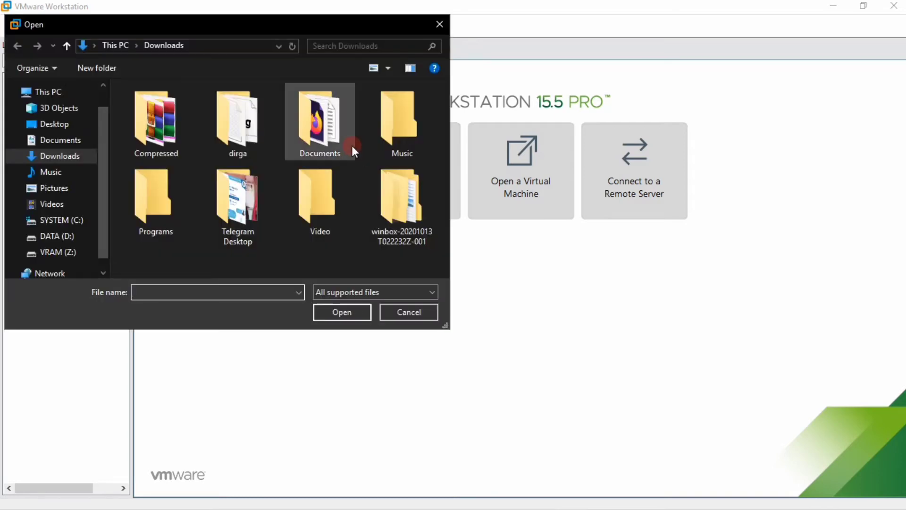
{"action": "left_click", "coordinate": [73, 241]}
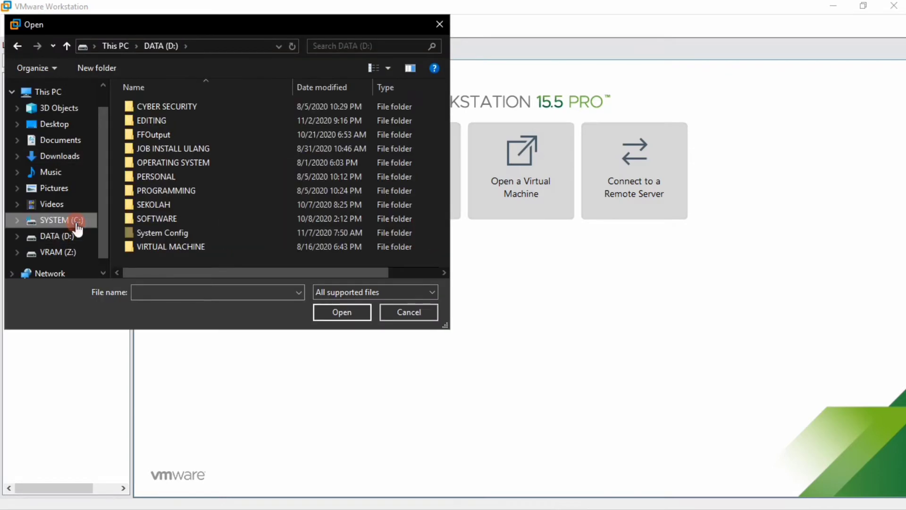
{"action": "left_click", "coordinate": [73, 222]}
{"action": "double_click", "coordinate": [191, 231]}
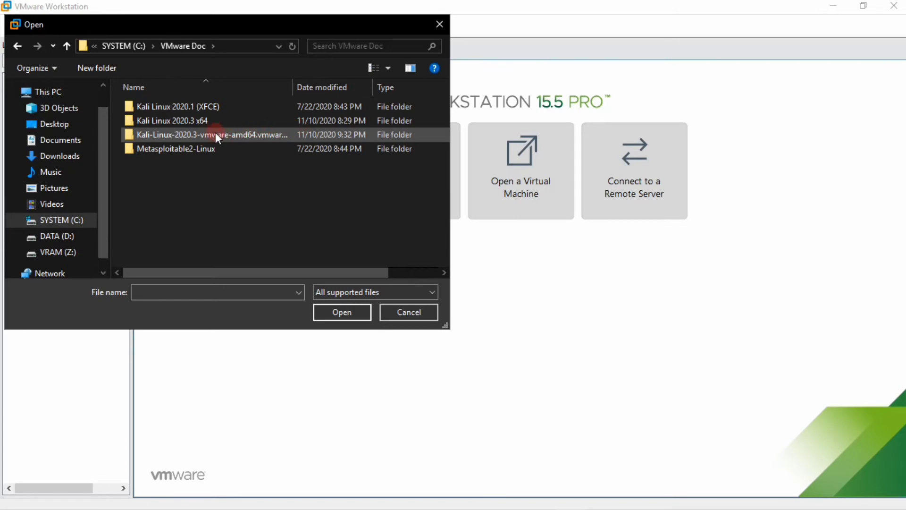
{"action": "double_click", "coordinate": [251, 135]}
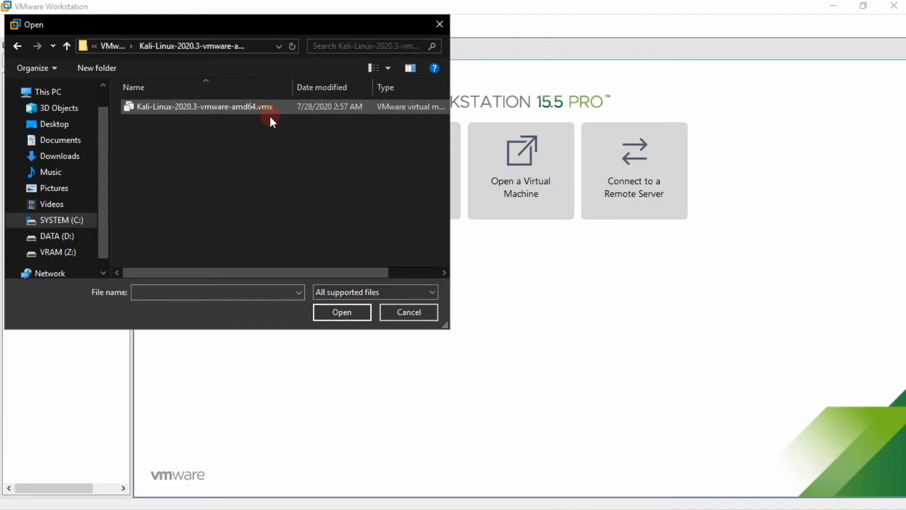
{"action": "left_click_drag", "start_coordinate": [353, 273], "coordinate": [402, 272]}
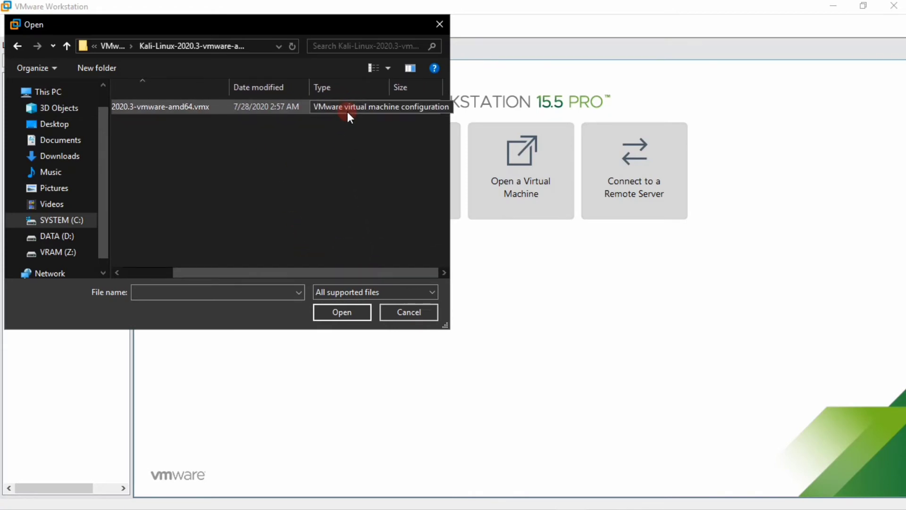
{"action": "left_click_drag", "start_coordinate": [347, 273], "coordinate": [245, 269]}
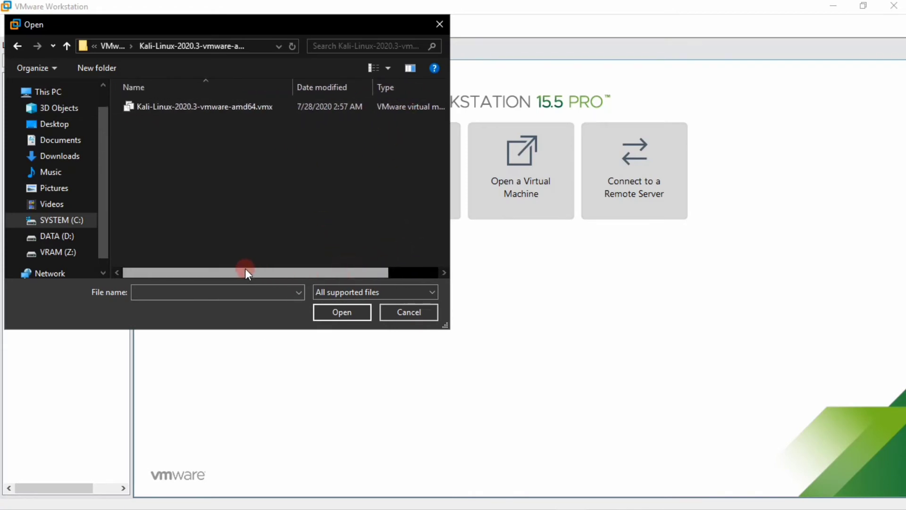
{"action": "left_click", "coordinate": [200, 107]}
{"action": "left_click", "coordinate": [342, 312]}
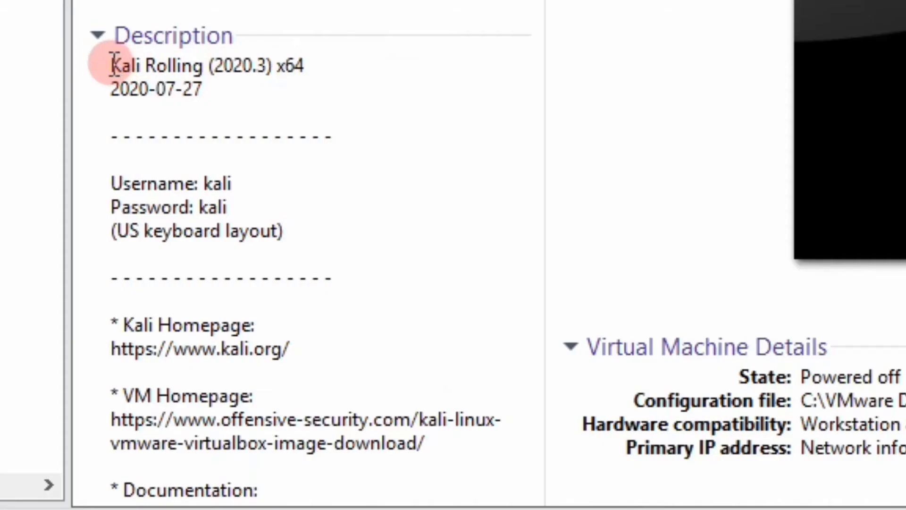
- Examine the virtual machine's description for the release, build date, default login credentials and keyboard layout
{"action": "double_click", "coordinate": [152, 310]}
{"action": "left_click_drag", "start_coordinate": [155, 64], "coordinate": [304, 66]}
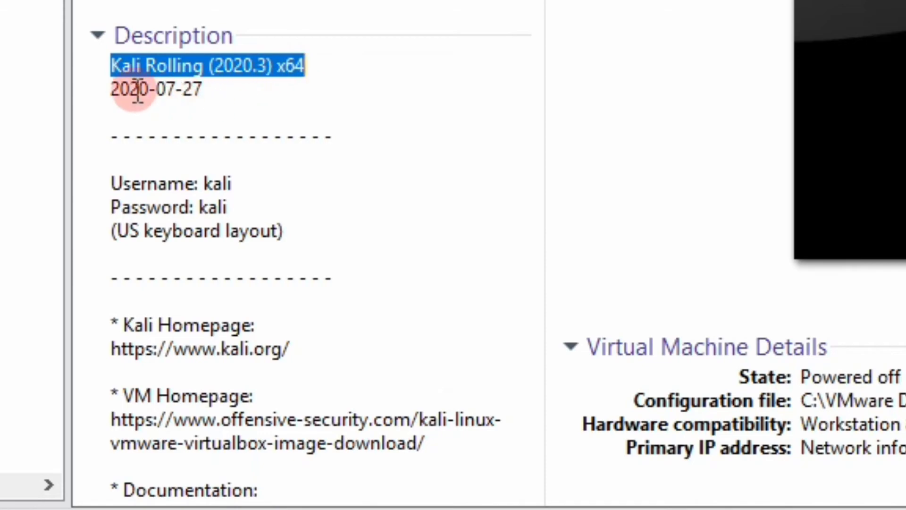
{"action": "left_click_drag", "start_coordinate": [112, 80], "coordinate": [224, 86]}
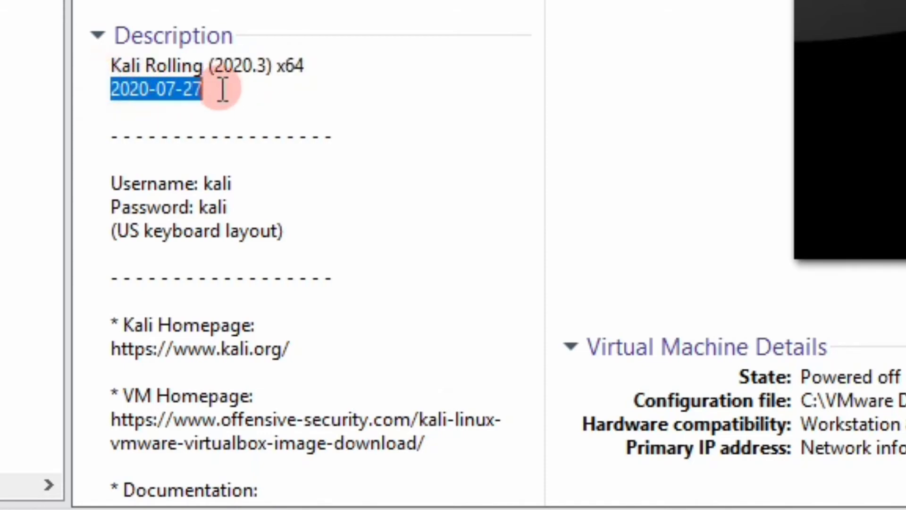
{"action": "left_click", "coordinate": [214, 89]}
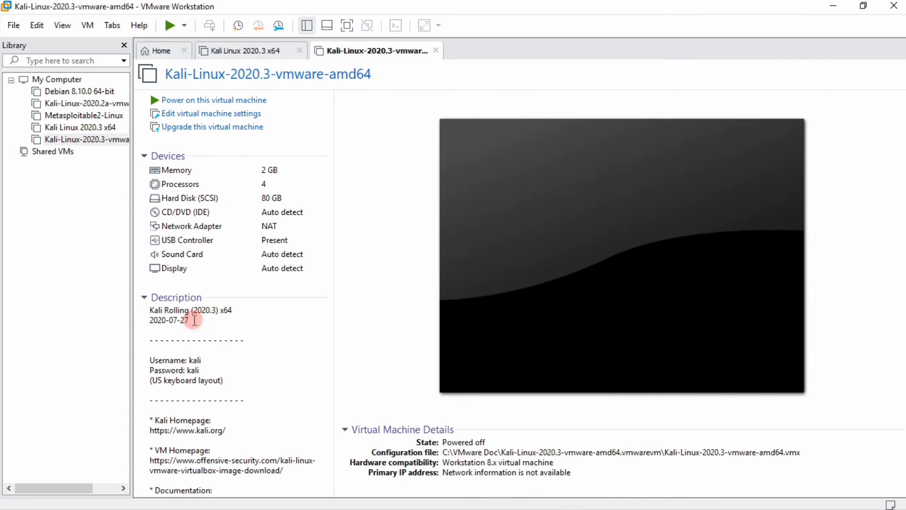
{"action": "left_click", "coordinate": [194, 320]}
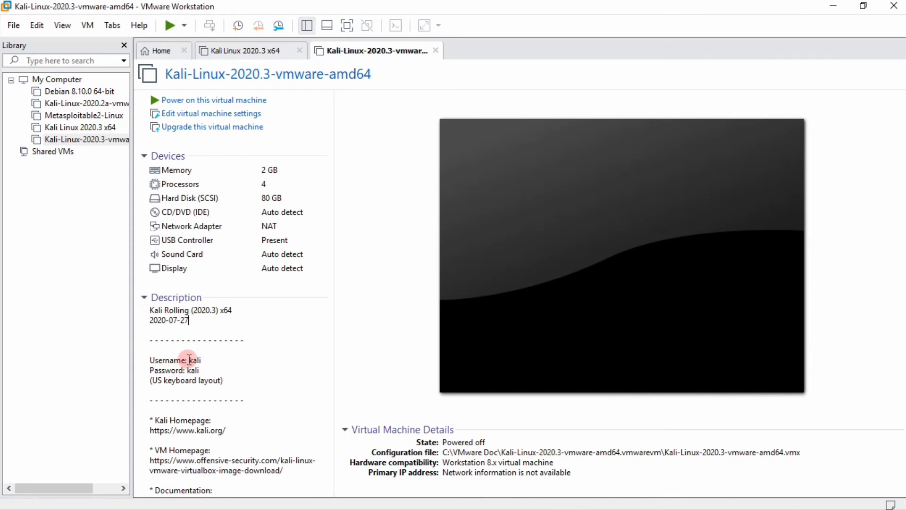
{"action": "double_click", "coordinate": [191, 360]}
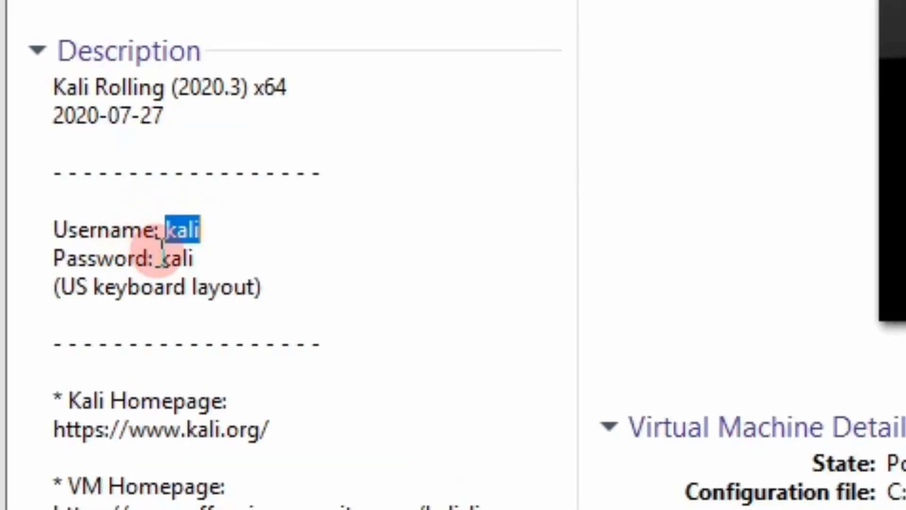
{"action": "left_click_drag", "start_coordinate": [162, 252], "coordinate": [204, 253]}
{"action": "left_click", "coordinate": [208, 259]}
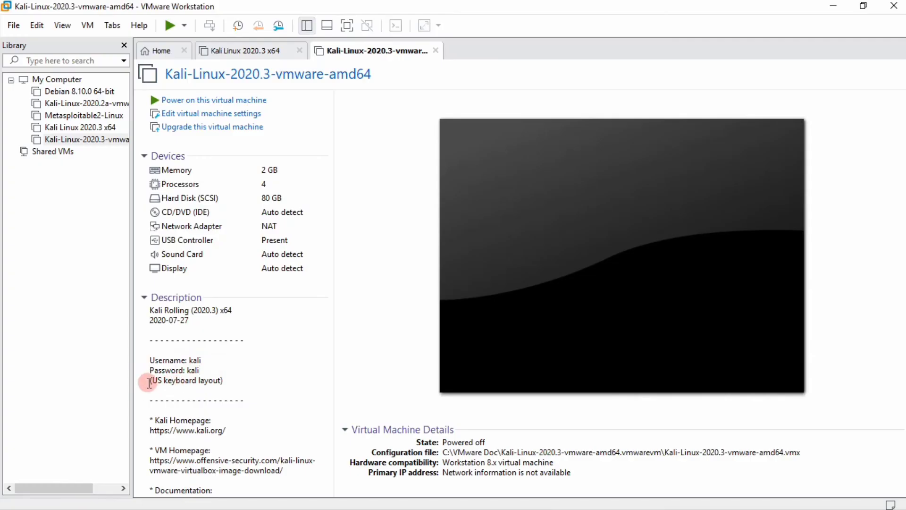
{"action": "left_click_drag", "start_coordinate": [150, 381], "coordinate": [230, 378]}
{"action": "left_click", "coordinate": [233, 379]}
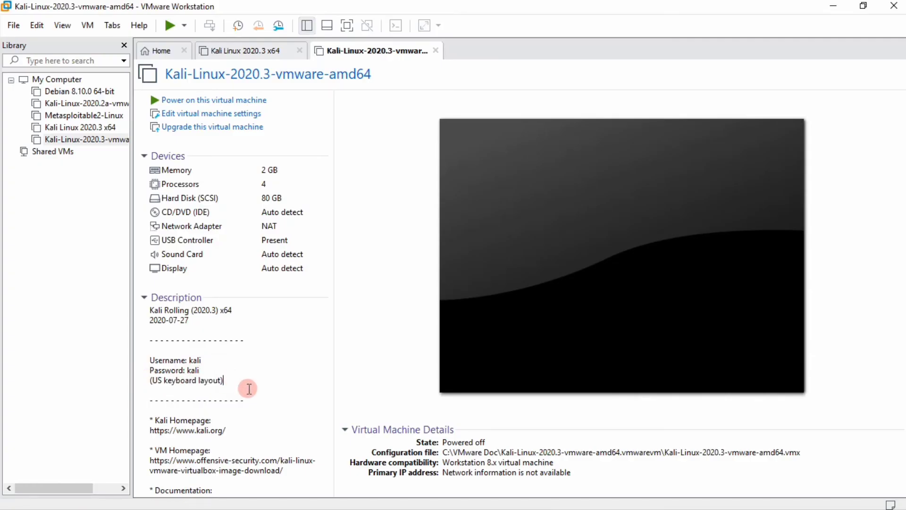
- Try to power on the Kali-Linux-2020.3-vmware-amd64 virtual machine, read the error details and dismiss the dialogs
{"action": "left_click", "coordinate": [278, 109]}
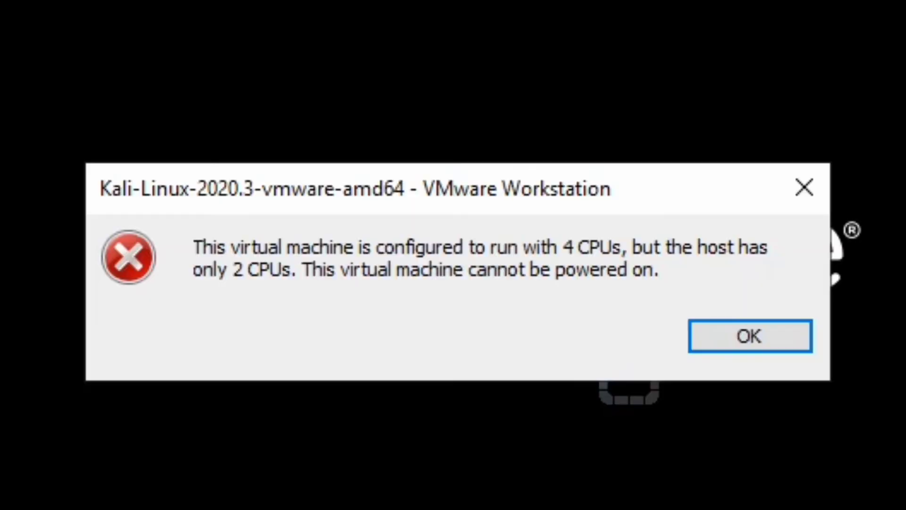
{"action": "left_click", "coordinate": [746, 336]}
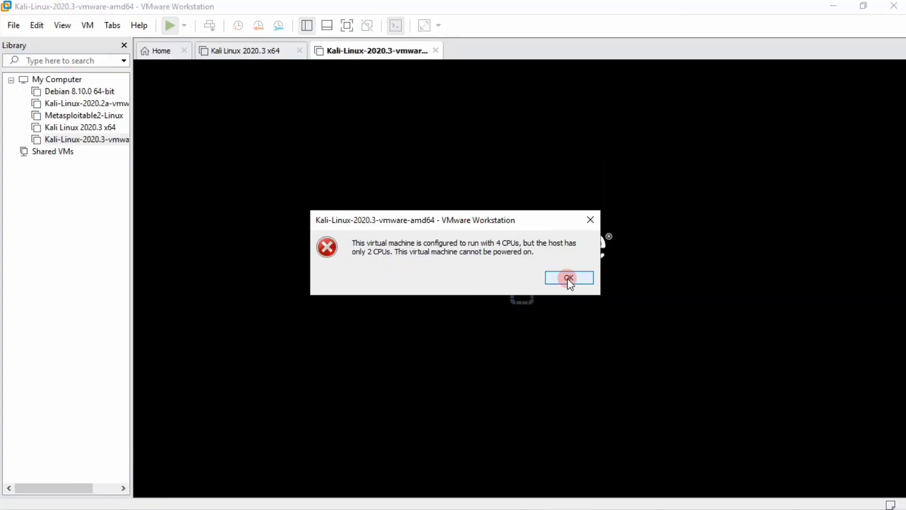
{"action": "left_click_drag", "start_coordinate": [355, 243], "coordinate": [533, 242]}
{"action": "left_click", "coordinate": [542, 253]}
{"action": "left_click", "coordinate": [563, 281]}
{"action": "left_click", "coordinate": [528, 289]}
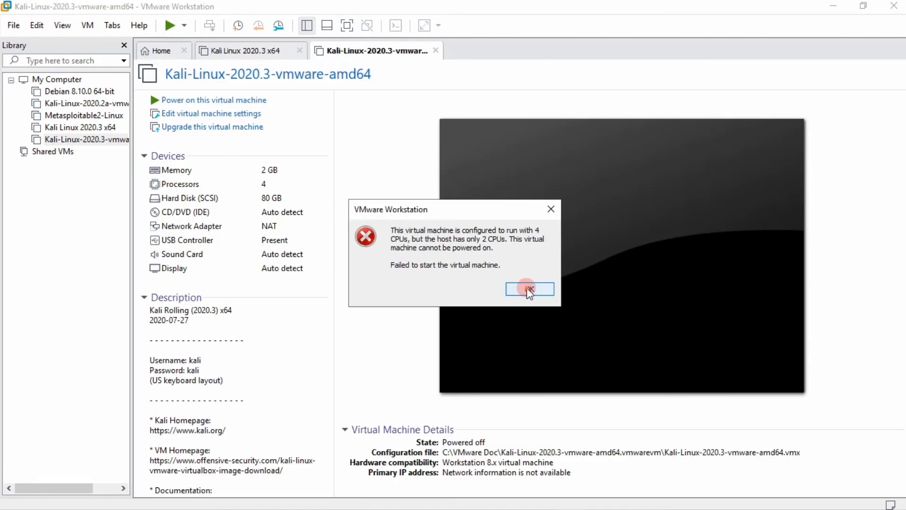
- Set the number of processors to 1 in the Kali virtual machine's settings and apply the change
{"action": "left_click", "coordinate": [219, 117]}
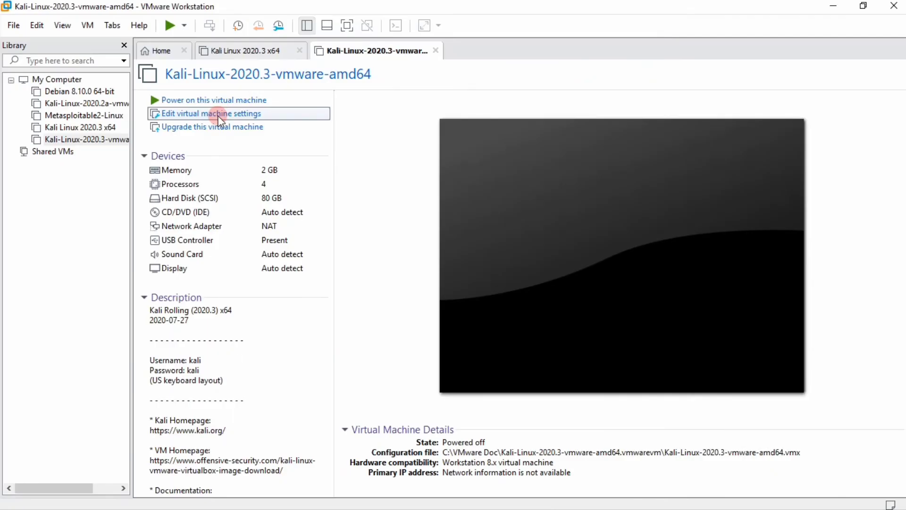
{"action": "left_click", "coordinate": [218, 114]}
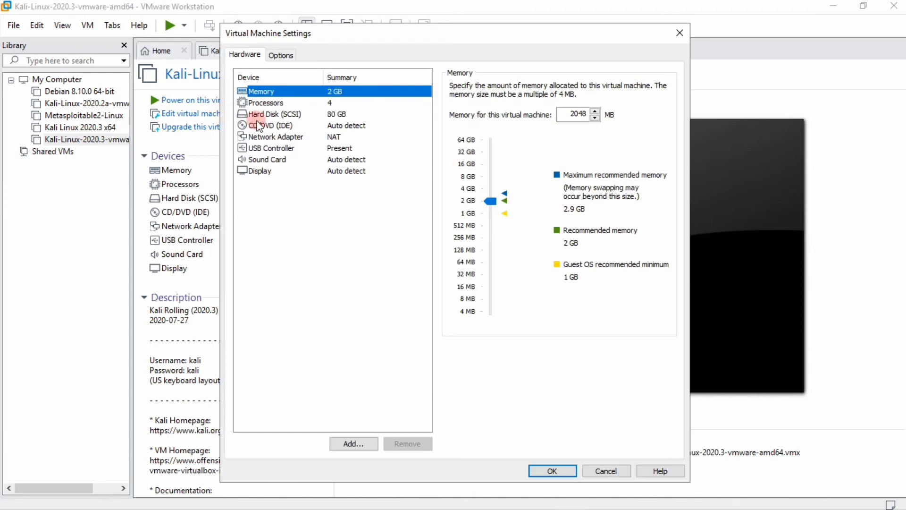
{"action": "left_click", "coordinate": [308, 103]}
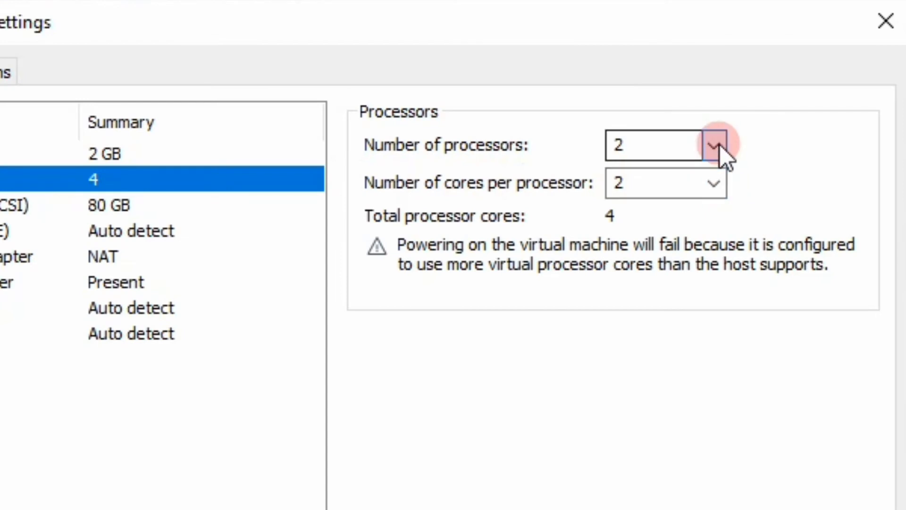
{"action": "left_click", "coordinate": [604, 88]}
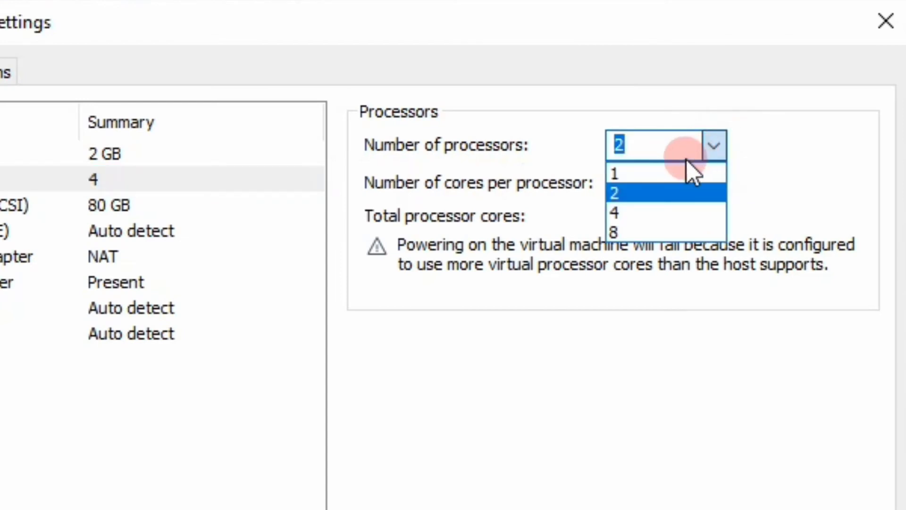
{"action": "left_click", "coordinate": [678, 173]}
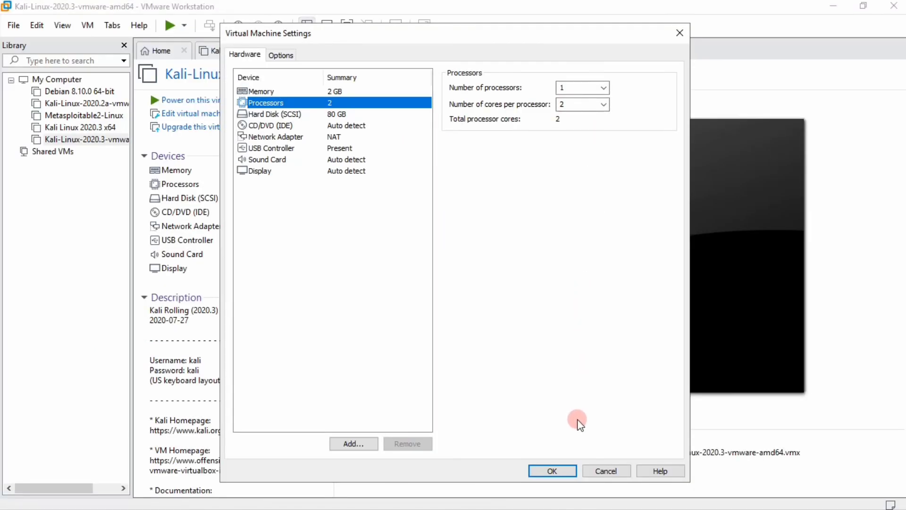
{"action": "left_click", "coordinate": [563, 468]}
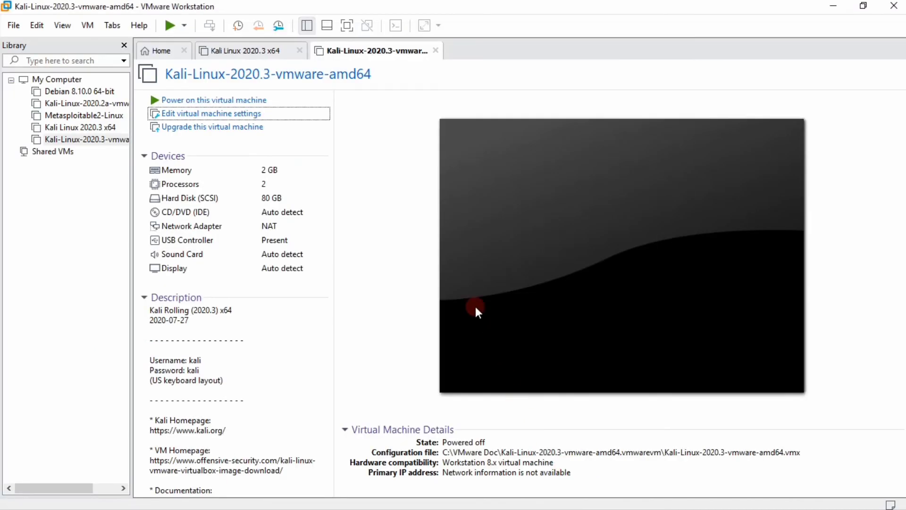
- Power on the virtual machine, declare it as copied, and boot the Kali GNU/Linux entry
{"action": "left_click", "coordinate": [255, 100]}
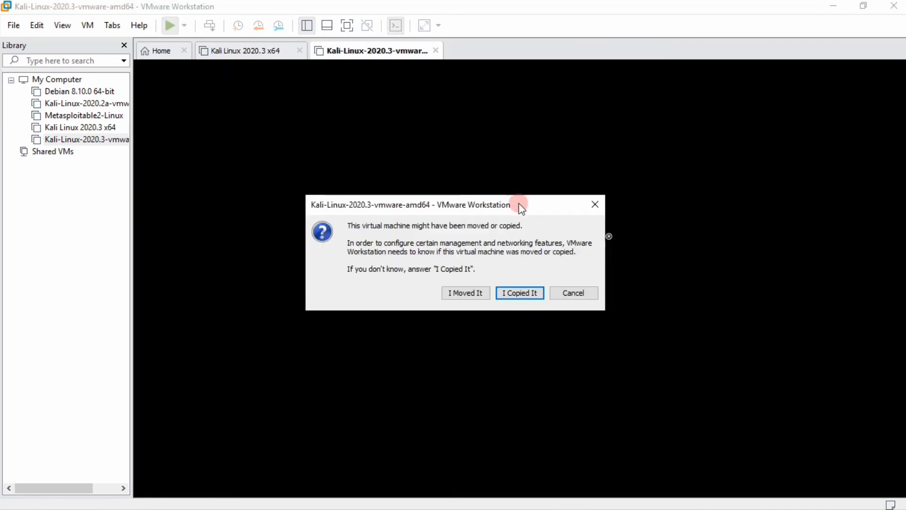
{"action": "left_click", "coordinate": [520, 292]}
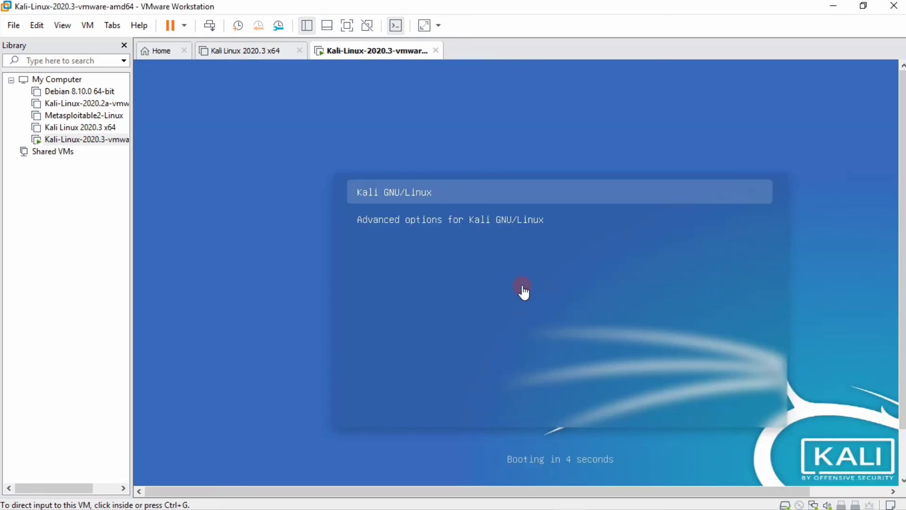
{"action": "left_click", "coordinate": [524, 286]}
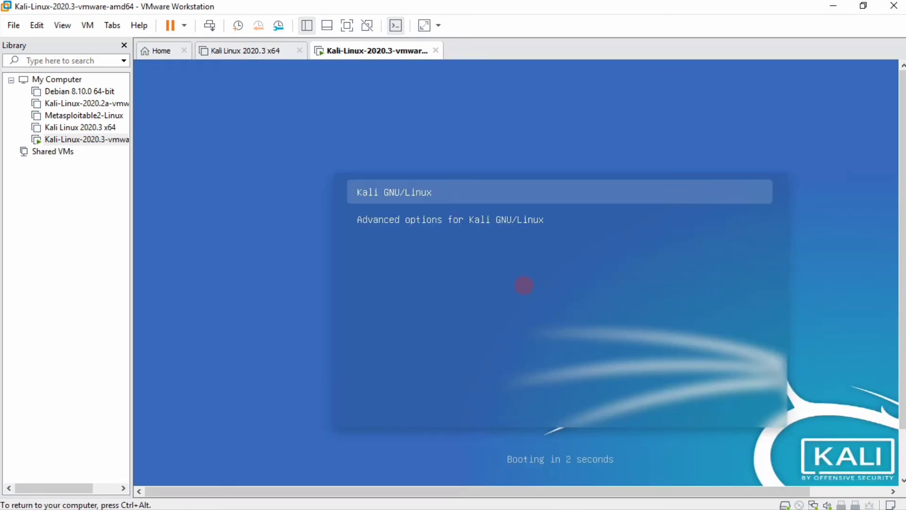
{"action": "key", "text": "Return"}
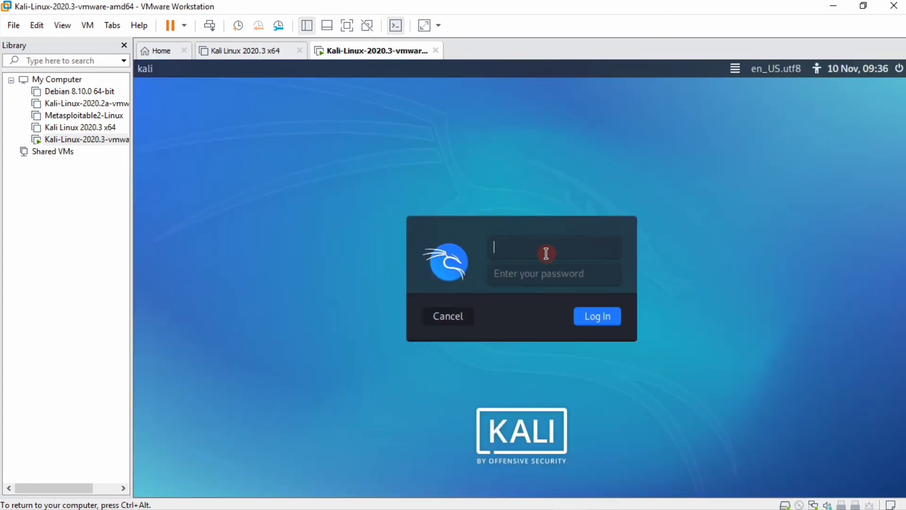
- Log in to Kali Linux with the default username and the account password from the virtual machine's description
{"action": "type", "text": "kali"}
{"action": "key", "text": "Tab"}
{"action": "type", "text": "kali"}
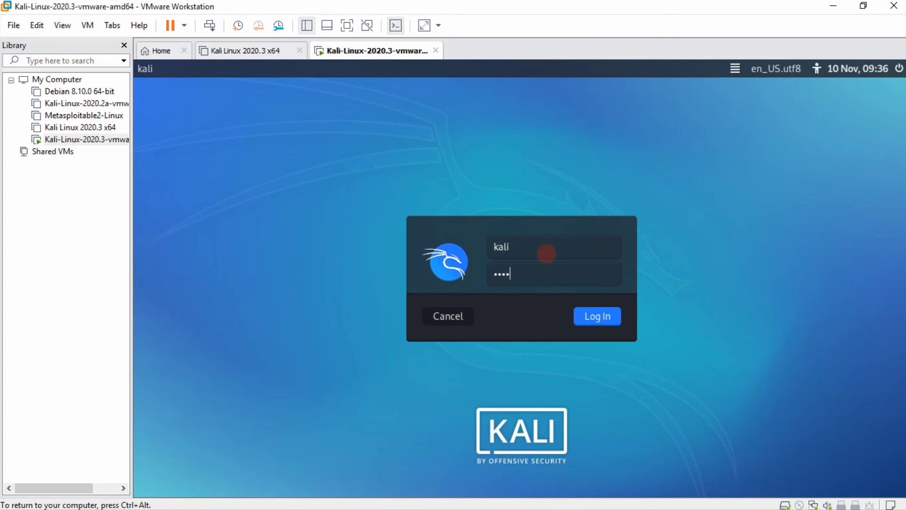
{"action": "left_click", "coordinate": [598, 317]}
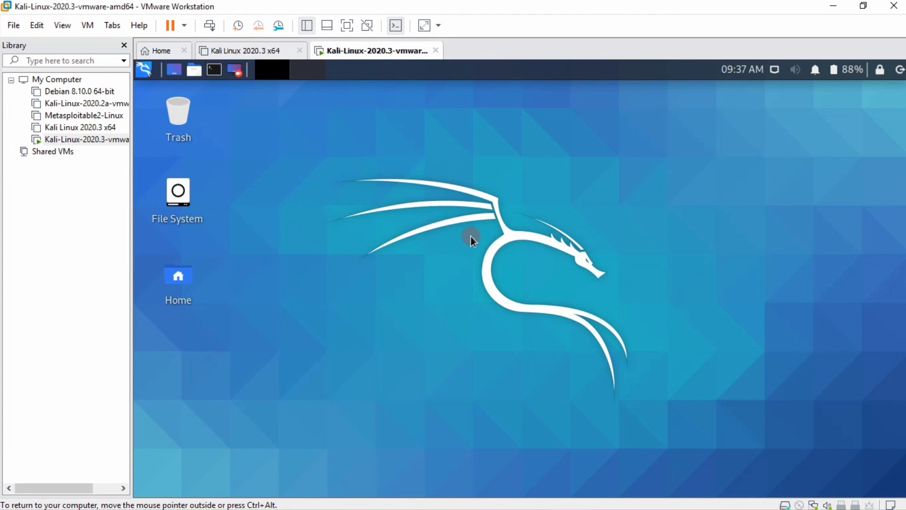
- Open a terminal on the Kali desktop and run the command whoami
{"action": "key", "text": "ctrl+alt+t"}
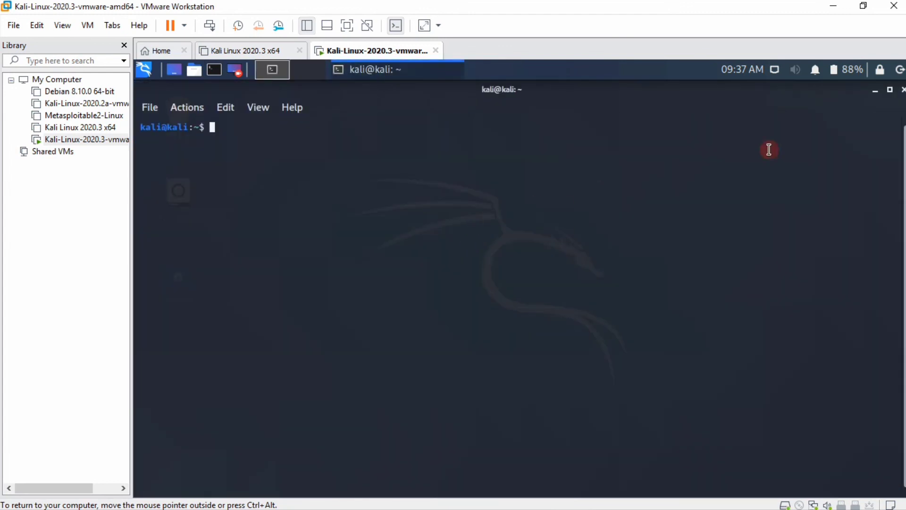
{"action": "type", "text": "whoami"}
{"action": "key", "text": "Return"}
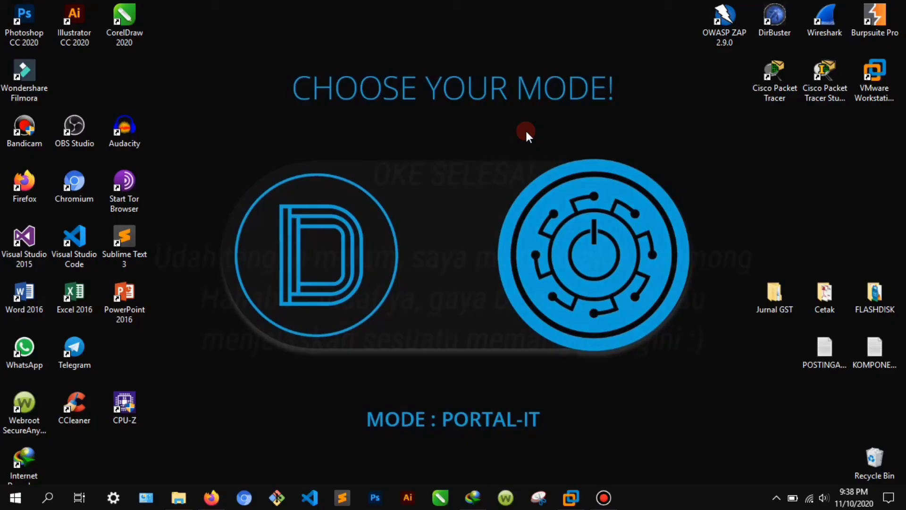